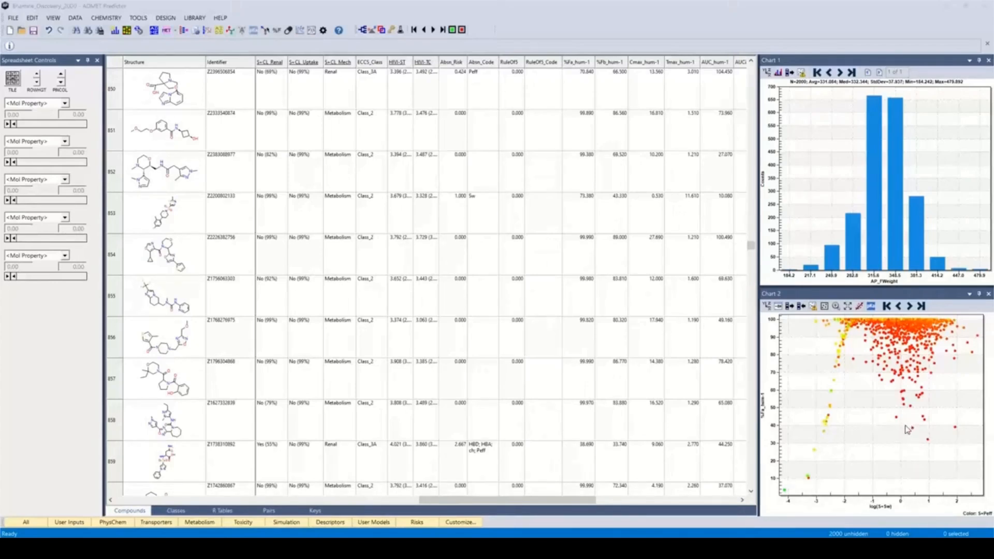
Step: Select the Chart 2 point near log(S+Sw) 0.4 and %Fa_hum-1 about 39, and update the spreadsheet selection from it
{"action": "left_click", "coordinate": [908, 429]}
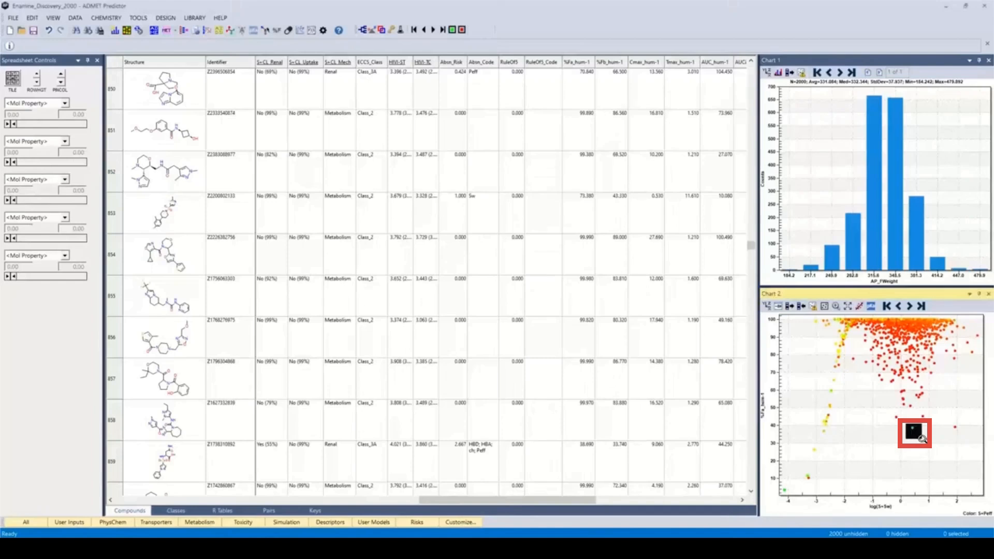
{"action": "left_click", "coordinate": [801, 306]}
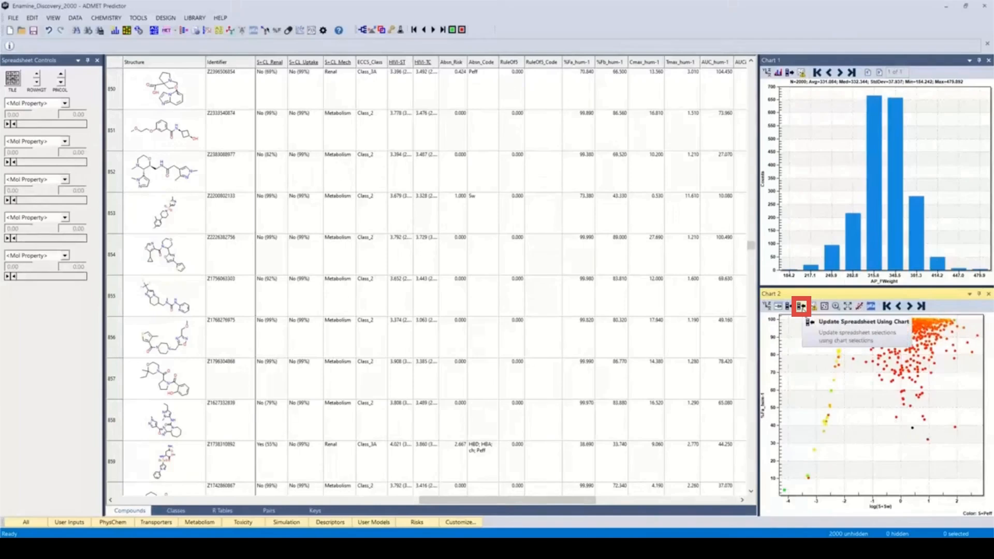
{"action": "left_click", "coordinate": [801, 307]}
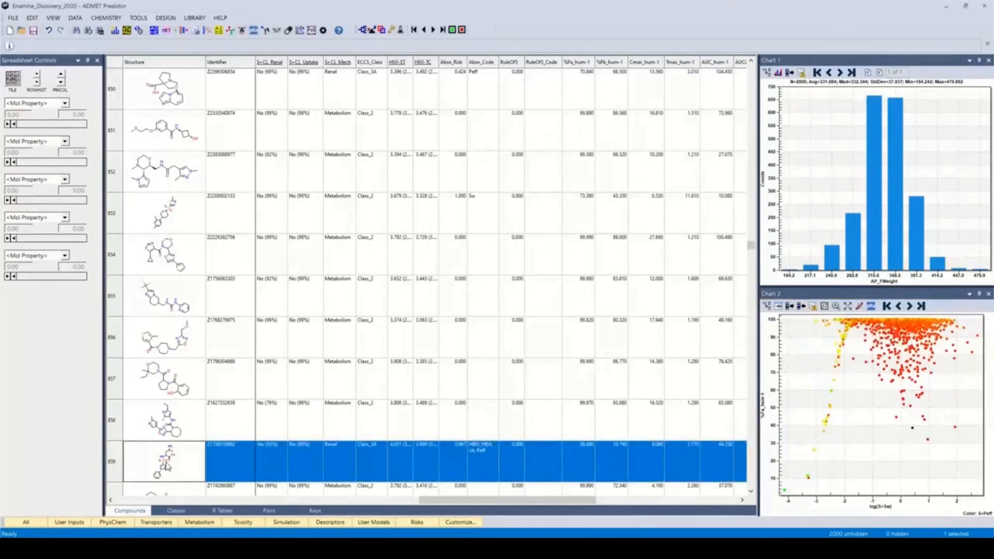
Step: Run a parameter sensitivity analysis on the selected compound with a 10 mg dose, and close the resulting plot
{"action": "left_click", "coordinate": [310, 31]}
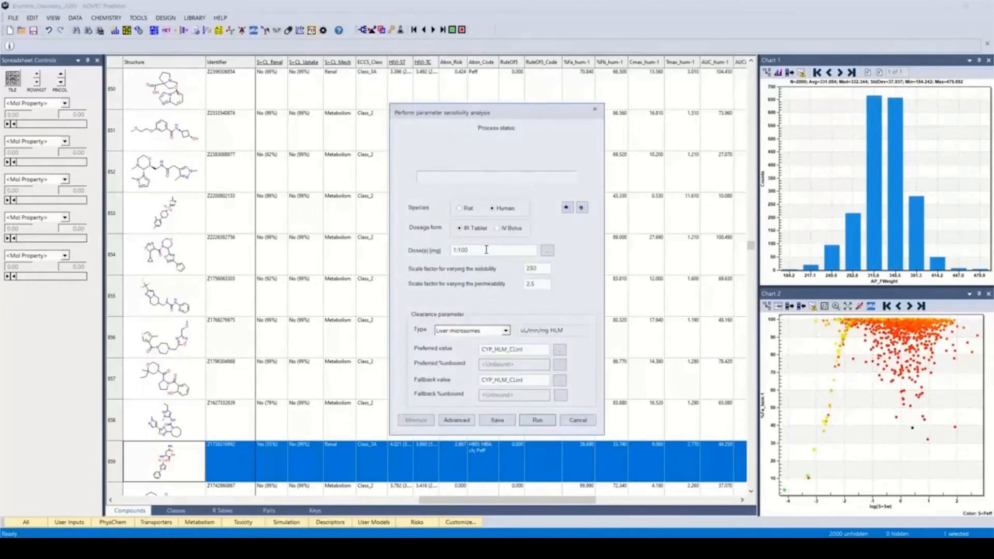
{"action": "left_click", "coordinate": [487, 251]}
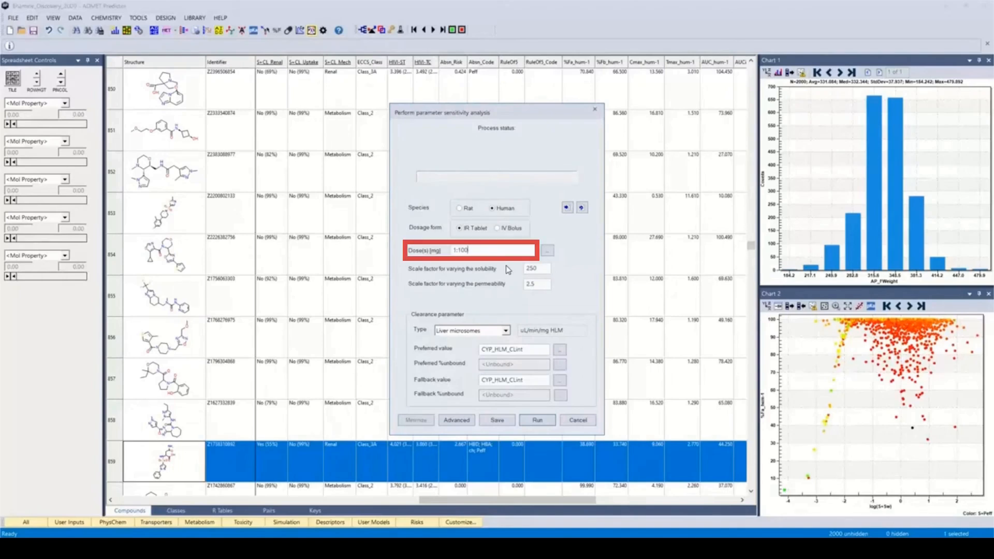
{"action": "key", "text": "BackSpace"}
{"action": "key", "text": "BackSpace"}
{"action": "key", "text": "BackSpace"}
{"action": "key", "text": "BackSpace"}
{"action": "key", "text": "BackSpace"}
{"action": "type", "text": "10"}
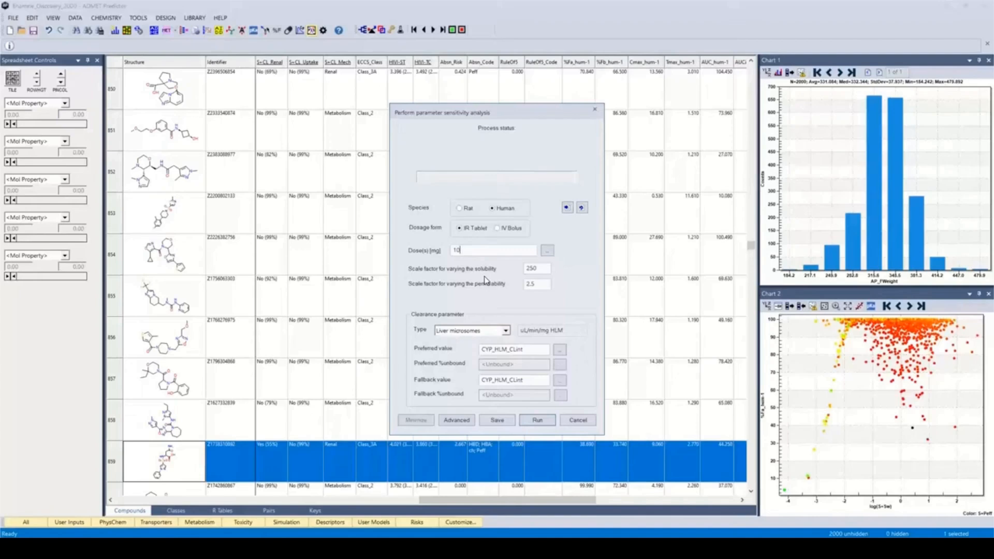
{"action": "left_click", "coordinate": [536, 420]}
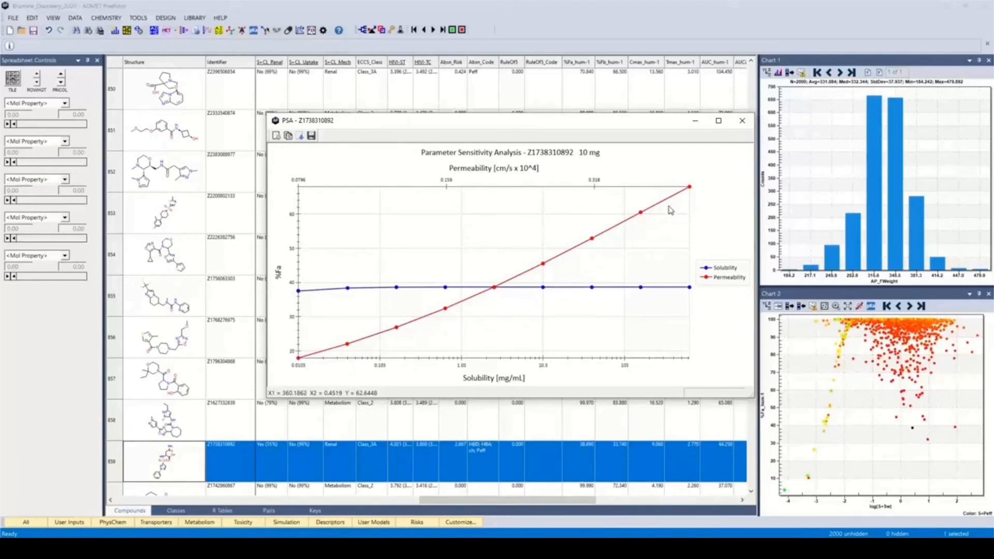
{"action": "left_click", "coordinate": [743, 122]}
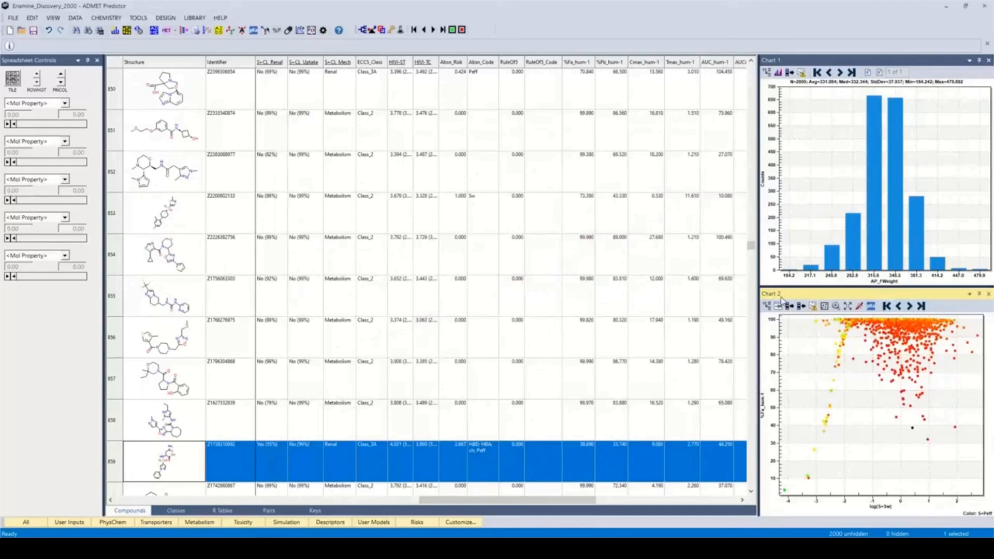
Step: Modify Chart 2 to plot S+Peff on a linear X axis and color the points by S+Sw on a log scale
{"action": "left_click", "coordinate": [766, 306]}
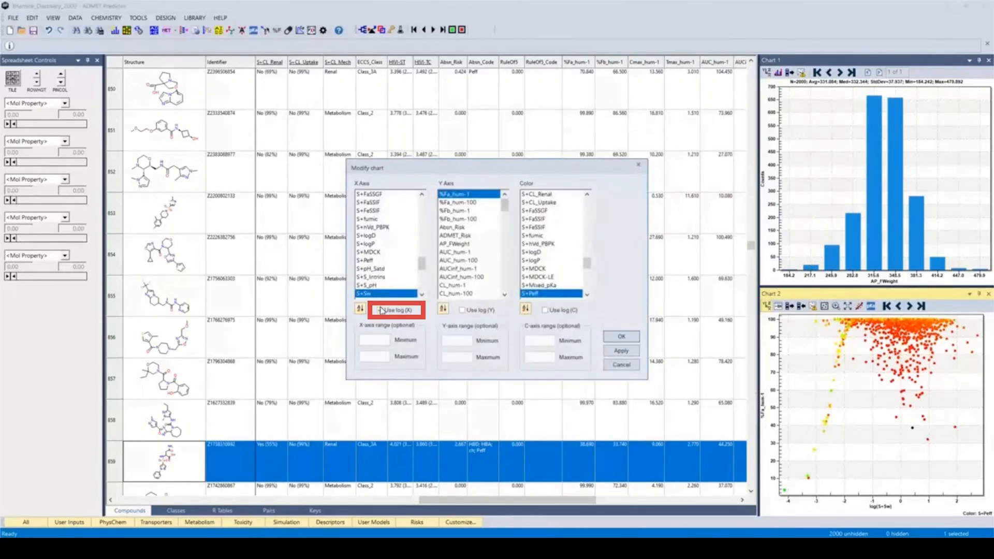
{"action": "left_click", "coordinate": [369, 260]}
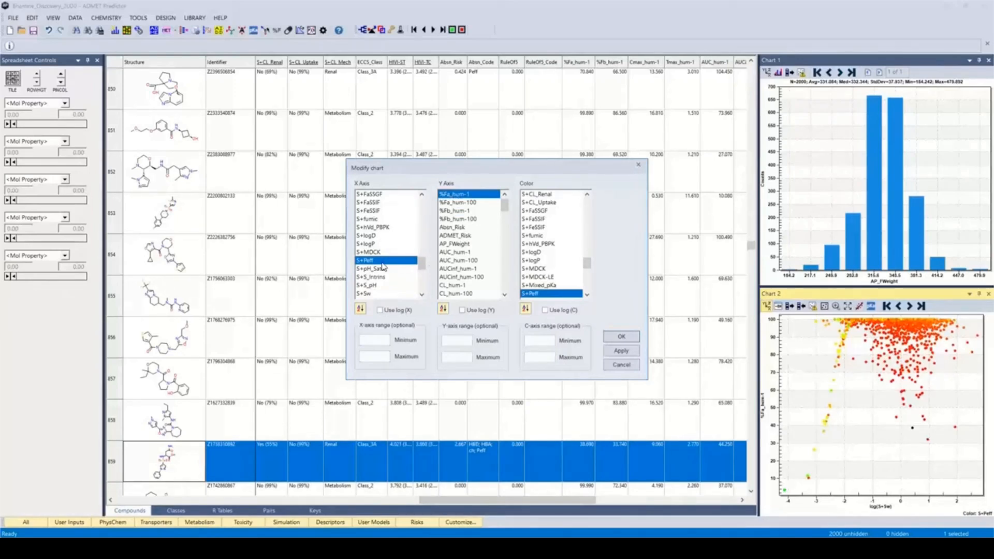
{"action": "left_click_drag", "start_coordinate": [587, 264], "coordinate": [587, 274]}
{"action": "left_click", "coordinate": [533, 236]}
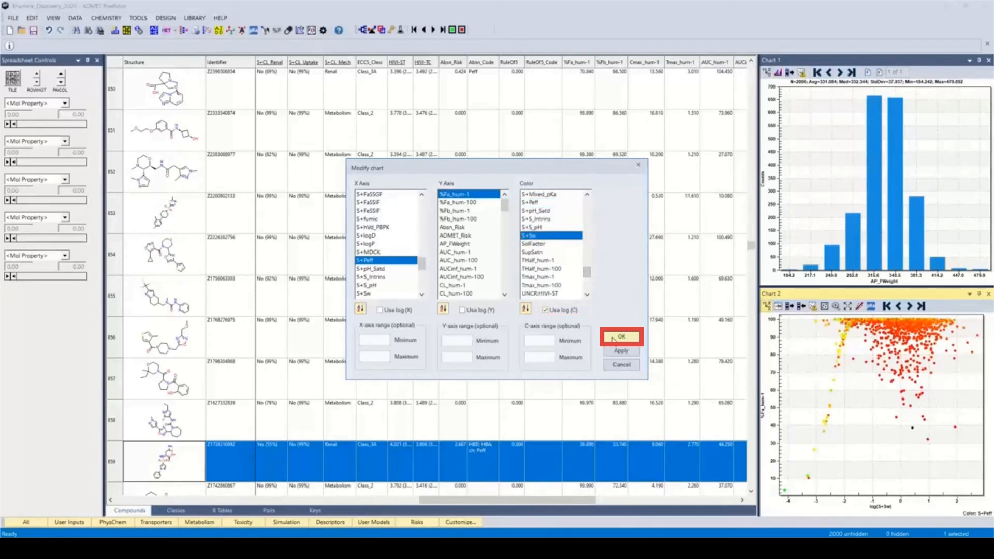
{"action": "left_click", "coordinate": [621, 336]}
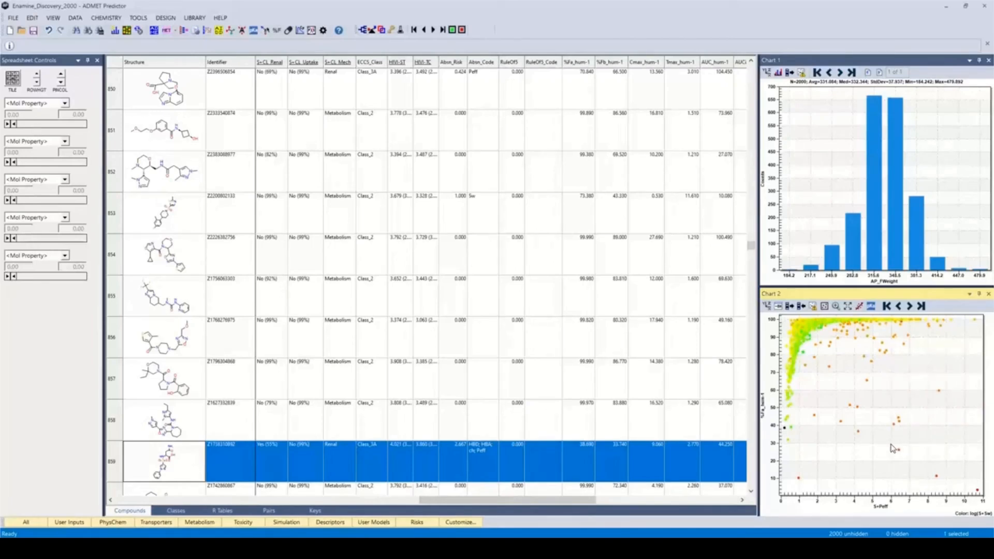
Step: Select the Chart 2 point near S+Peff 6.5 and %Fa_hum-1 about 26, and transfer that selection to the spreadsheet
{"action": "mouse_move", "coordinate": [889, 444]}
{"action": "left_mouse_down"}
{"action": "mouse_move", "coordinate": [897, 459]}
{"action": "mouse_move", "coordinate": [919, 462]}
{"action": "left_mouse_up"}
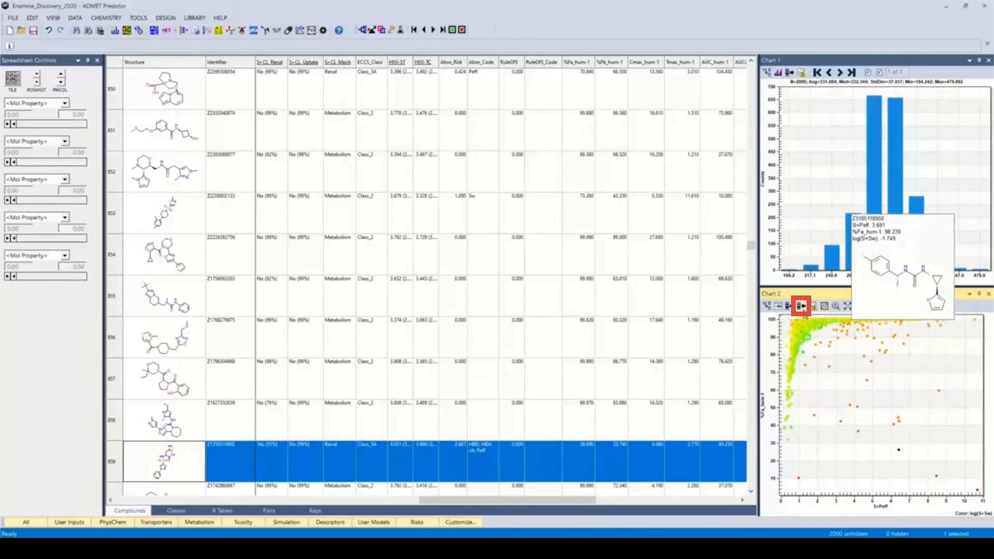
{"action": "left_click", "coordinate": [801, 305]}
{"action": "scroll", "coordinate": [415, 344], "scroll_direction": "up", "scroll_amount": 1}
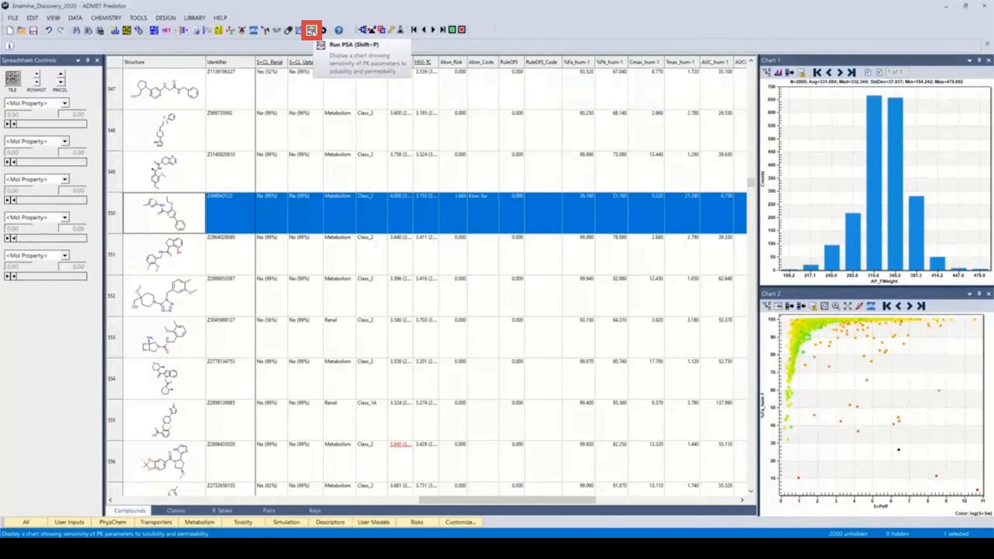
Step: Run the parameter sensitivity analysis for the newly selected compound with the existing 10 mg settings, and close its plot
{"action": "left_click", "coordinate": [311, 30]}
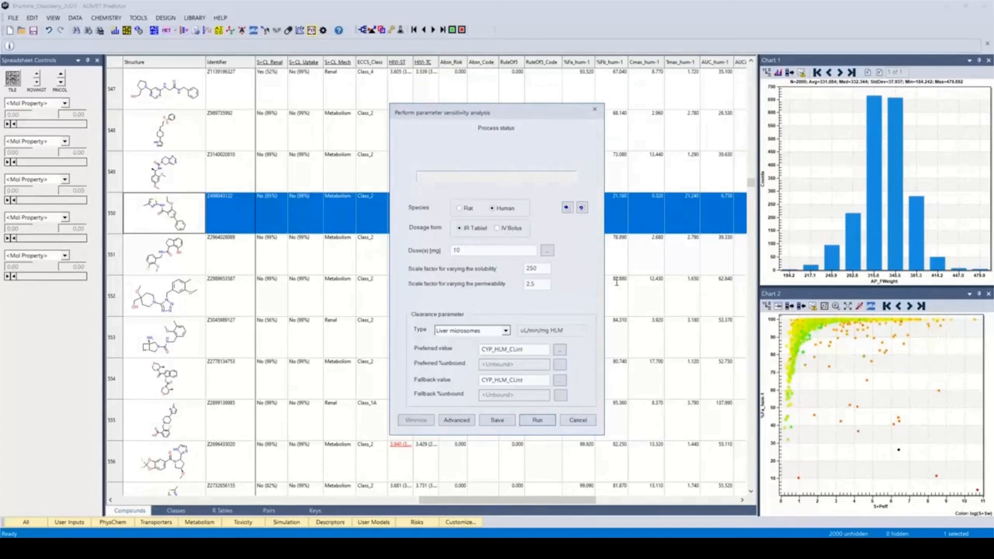
{"action": "left_click", "coordinate": [536, 420]}
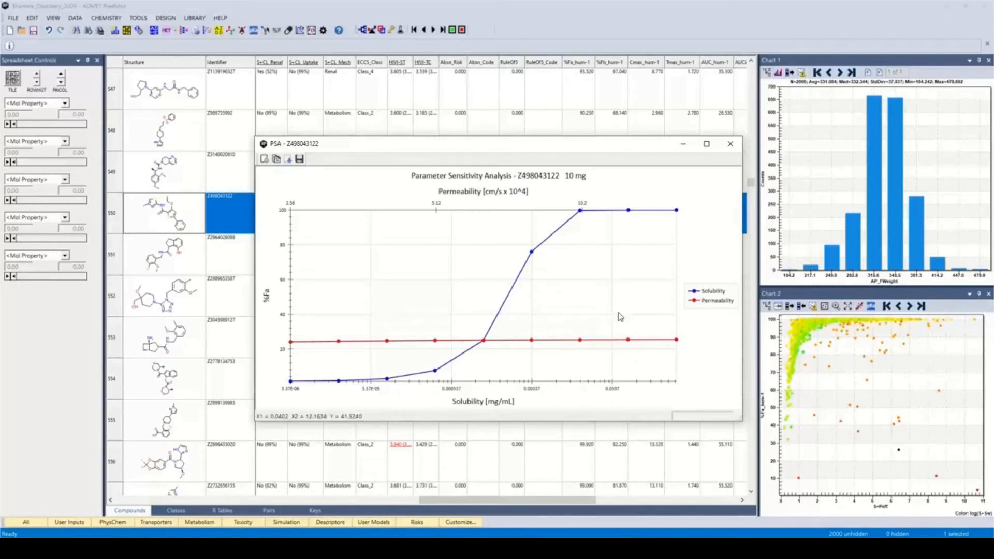
{"action": "left_click", "coordinate": [729, 144]}
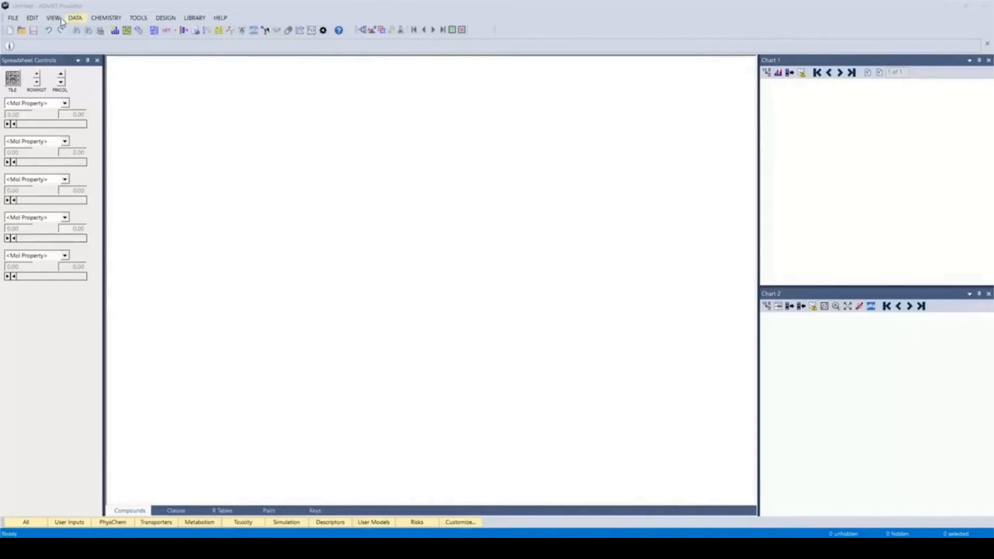
Step: Open the structure file Enamine_Discovery_2000.sdf from the Scen11 folder
{"action": "left_click", "coordinate": [13, 18]}
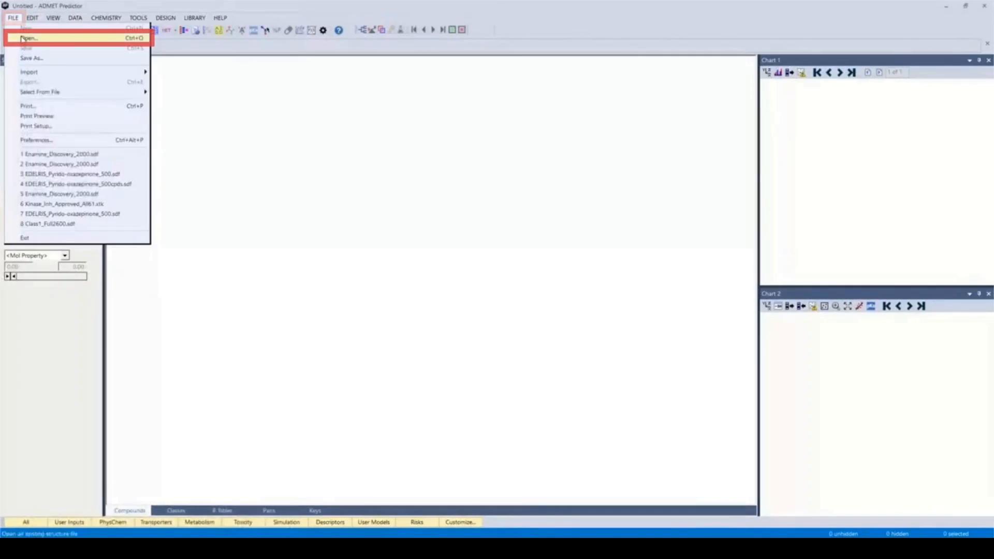
{"action": "left_click", "coordinate": [22, 37]}
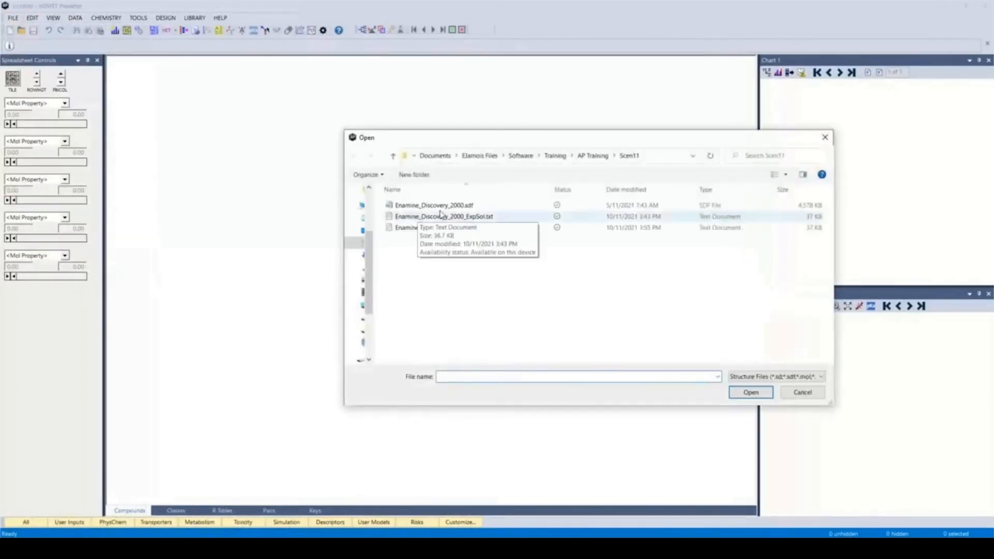
{"action": "left_click", "coordinate": [440, 206]}
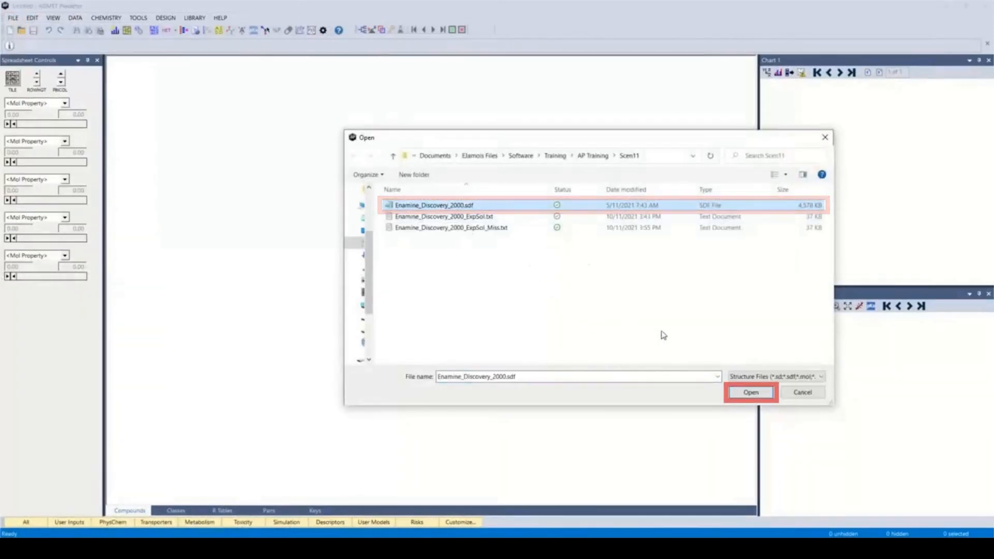
{"action": "left_click", "coordinate": [753, 393]}
{"action": "left_click", "coordinate": [559, 276]}
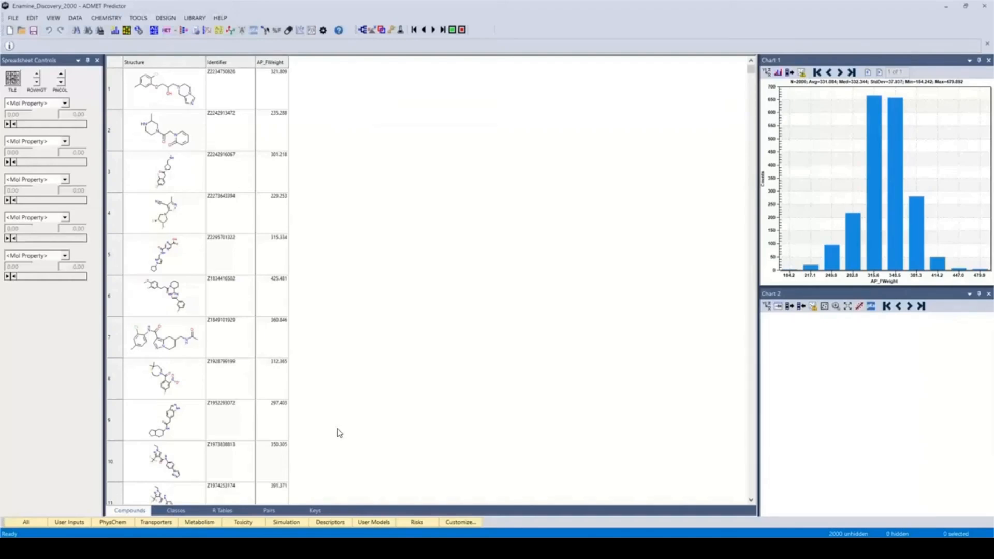
Step: Switch to File Explorer, examine the contents of Enamine_Discovery_2000_ExpSol_Miss.txt in Notepad, and return to ADMET Predictor
{"action": "left_click", "coordinate": [226, 549]}
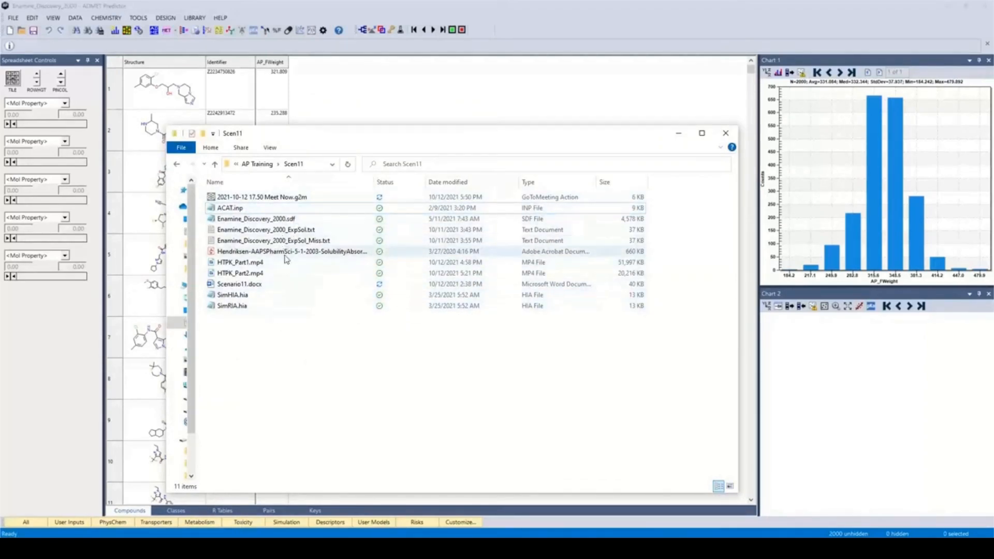
{"action": "left_click", "coordinate": [297, 243]}
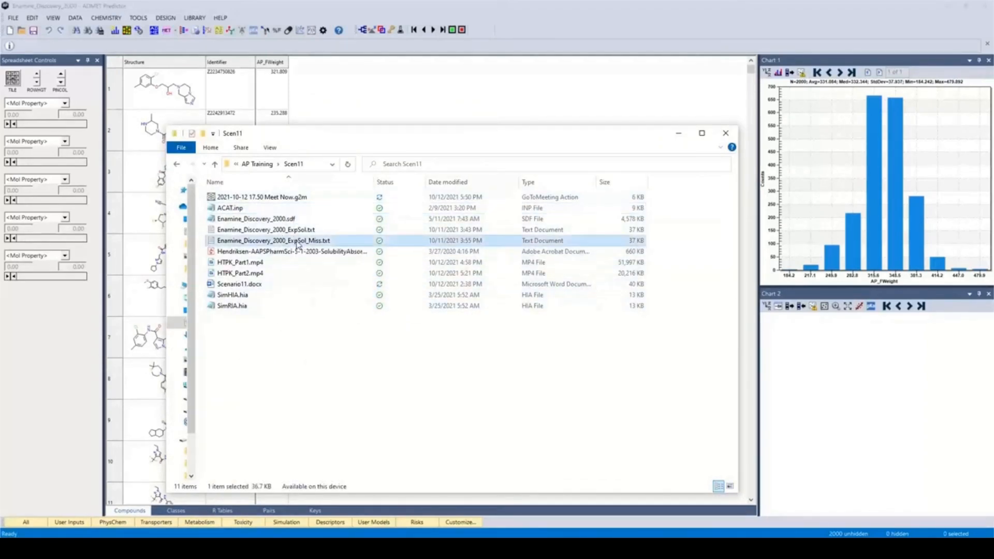
{"action": "right_click", "coordinate": [297, 243]}
{"action": "left_click", "coordinate": [333, 247]}
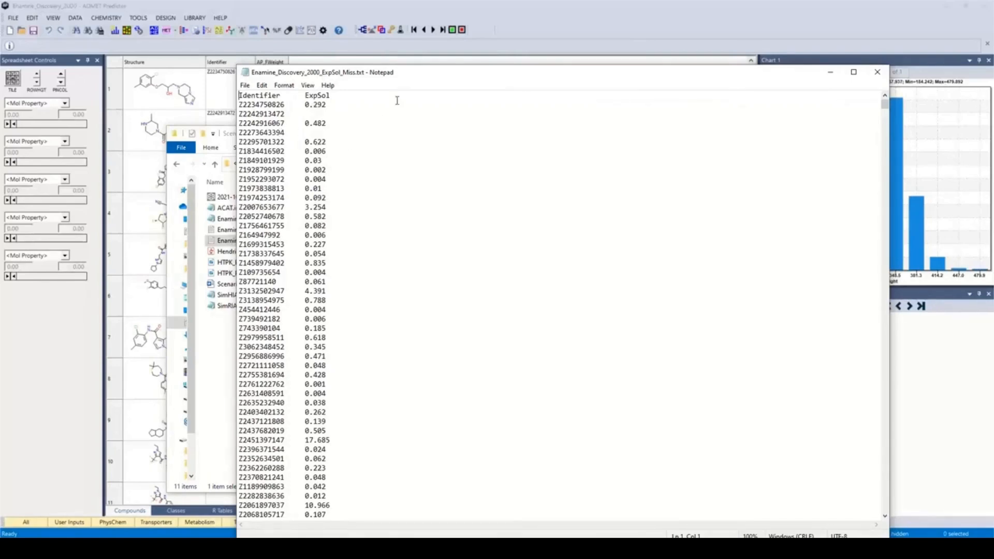
{"action": "left_click", "coordinate": [873, 76]}
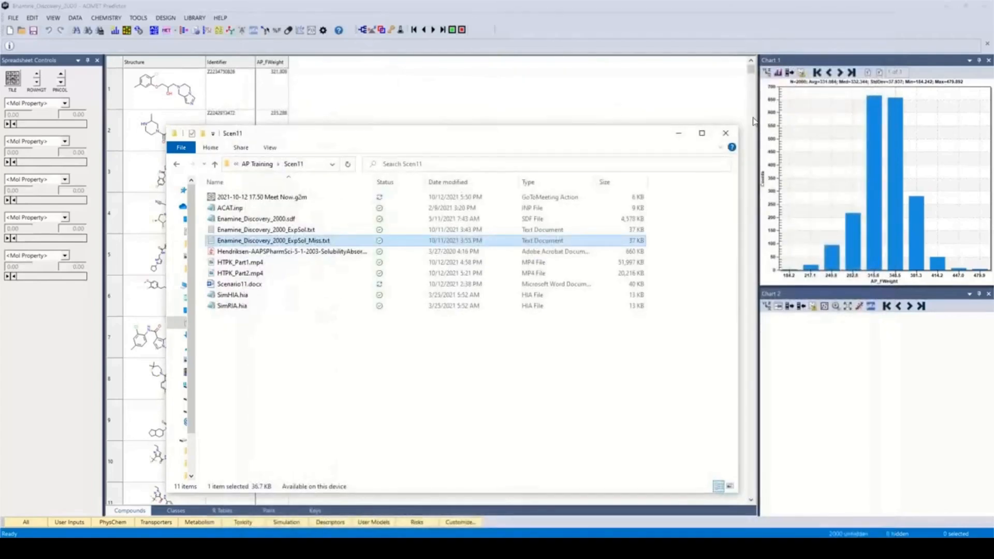
{"action": "left_click", "coordinate": [679, 135]}
Step: Import the ExpSol compound attribute from Enamine_Discovery_2000_ExpSol_Miss.txt, treating the first line as column labels
{"action": "left_click", "coordinate": [14, 19]}
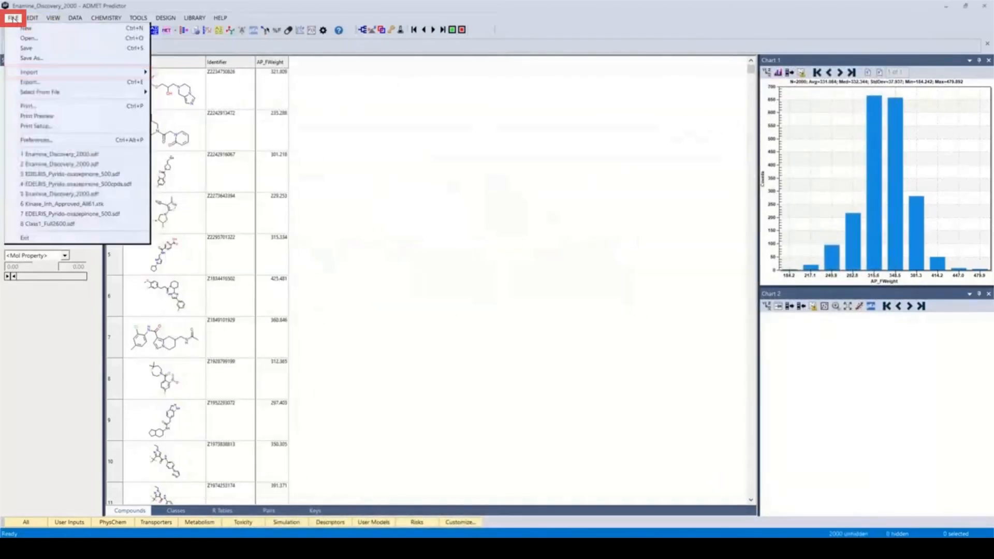
{"action": "mouse_move", "coordinate": [31, 74]}
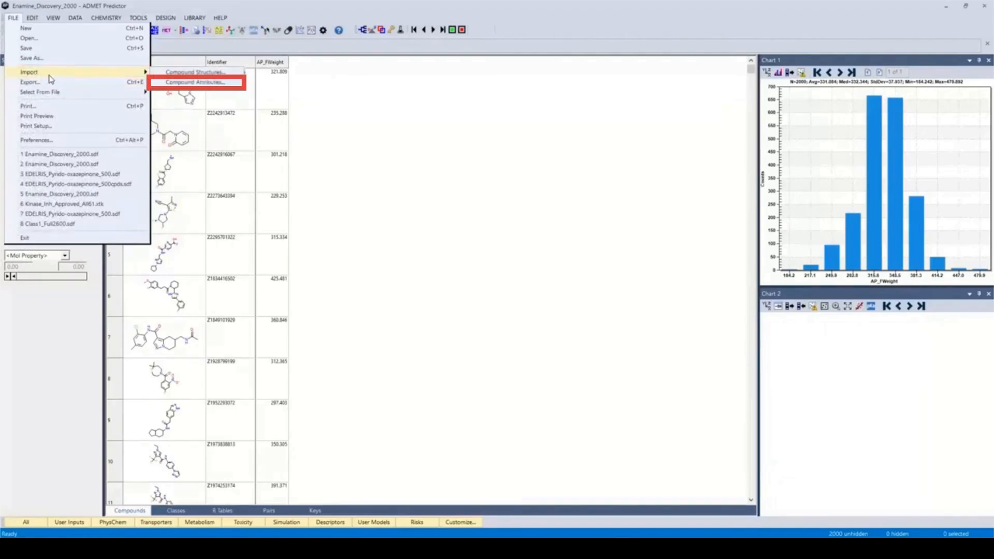
{"action": "left_click", "coordinate": [195, 83]}
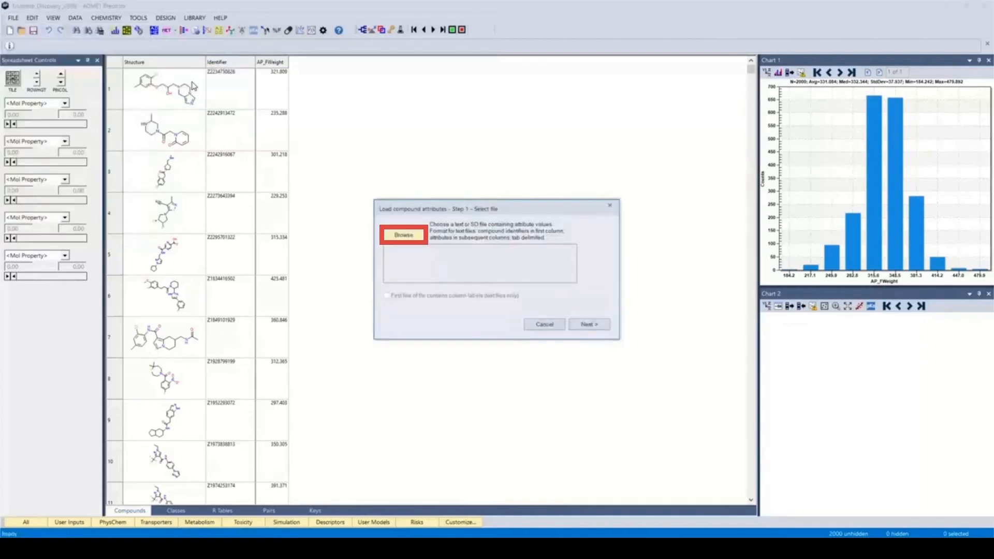
{"action": "left_click", "coordinate": [405, 236]}
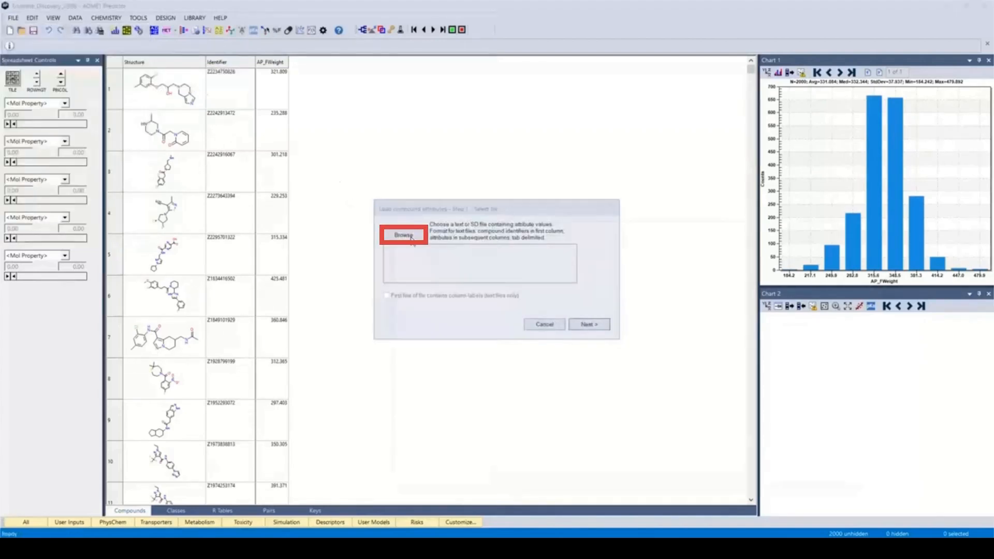
{"action": "left_click", "coordinate": [484, 313]}
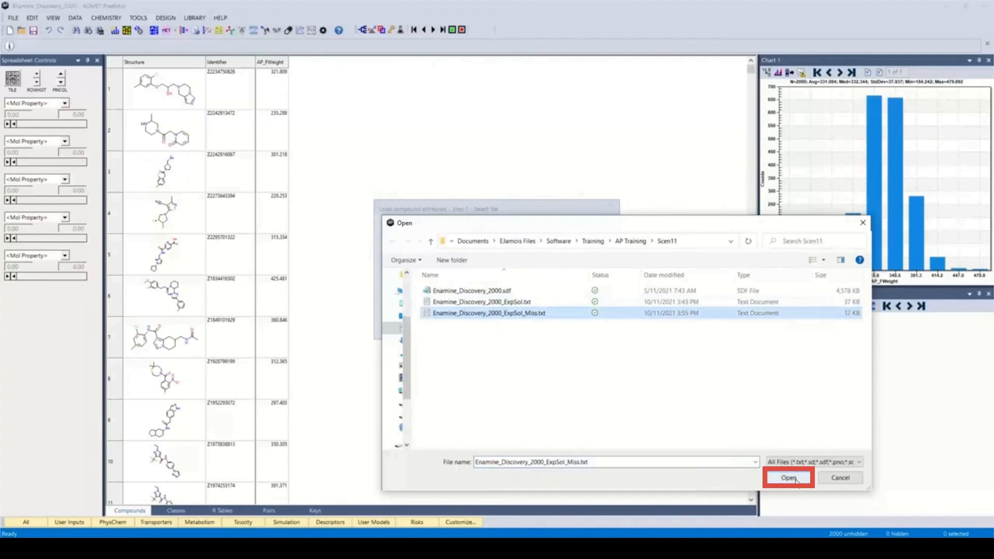
{"action": "key", "text": "Return"}
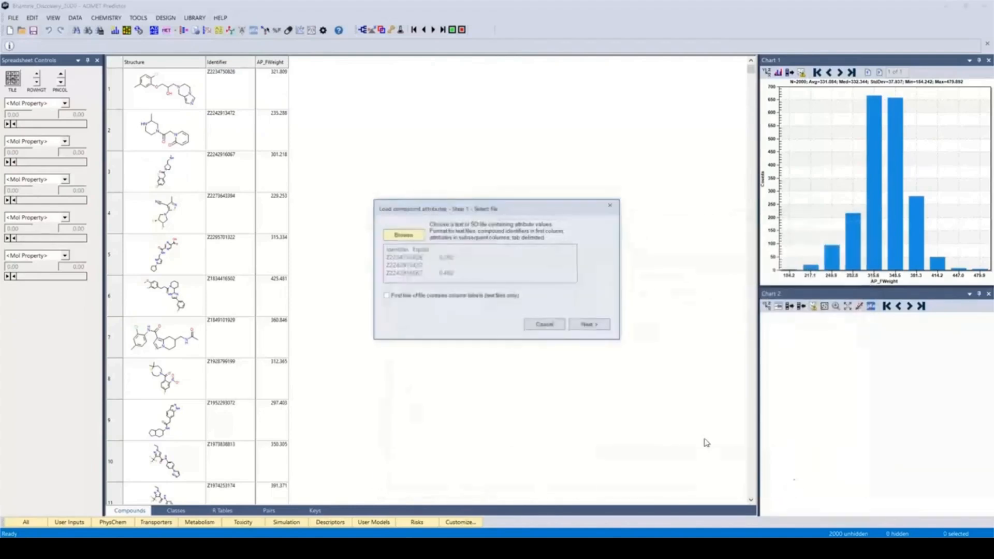
{"action": "left_click", "coordinate": [387, 296]}
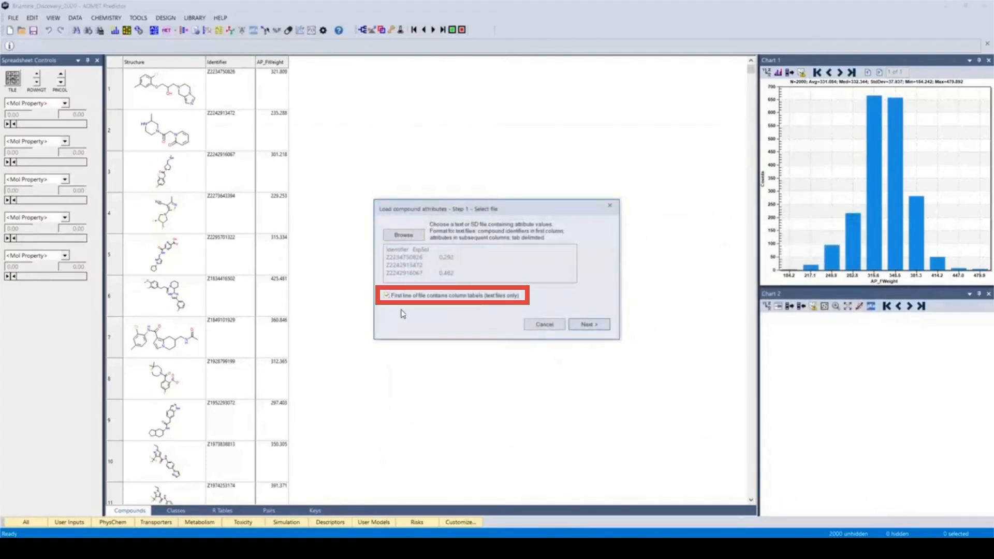
{"action": "left_click", "coordinate": [593, 325]}
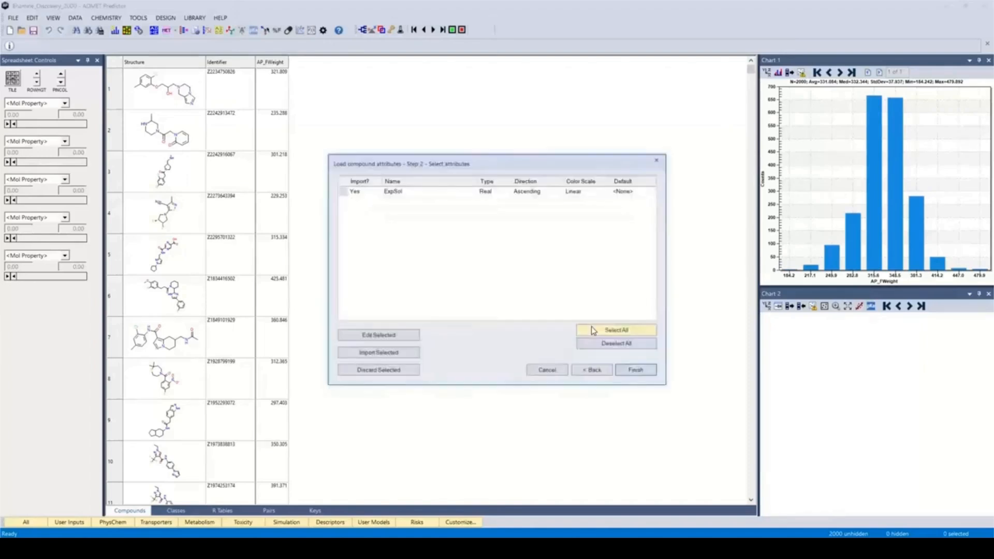
{"action": "left_click", "coordinate": [645, 371]}
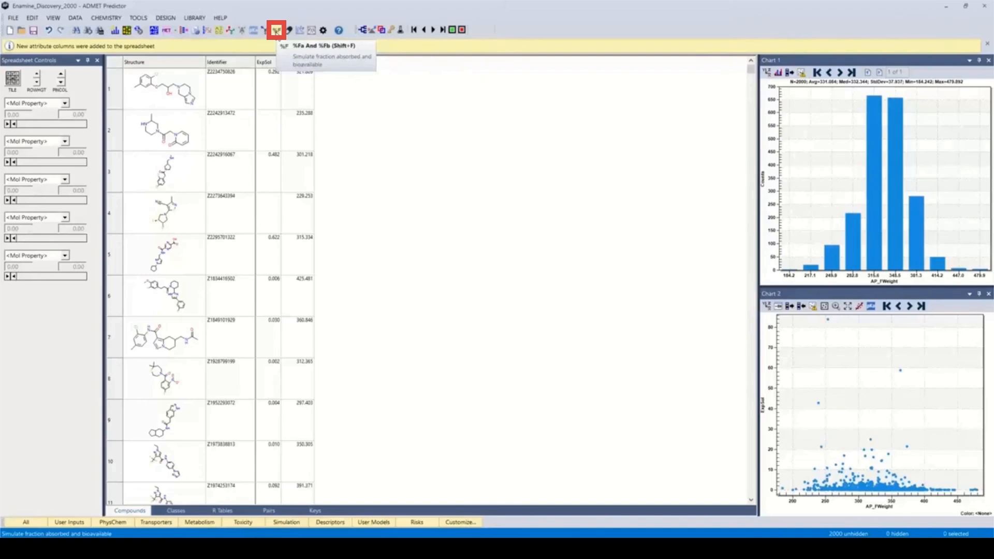
Step: Run the human %Fa and %Fb simulation with the existing 10 mg IR tablet settings, using ExpSol as the solubility attribute in the advanced parameters
{"action": "left_click", "coordinate": [275, 31]}
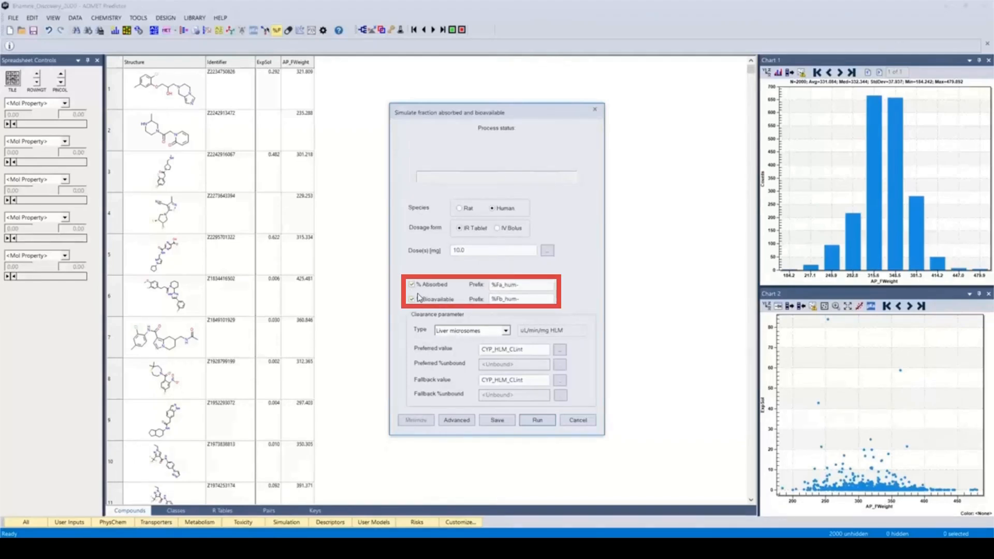
{"action": "left_click", "coordinate": [456, 420]}
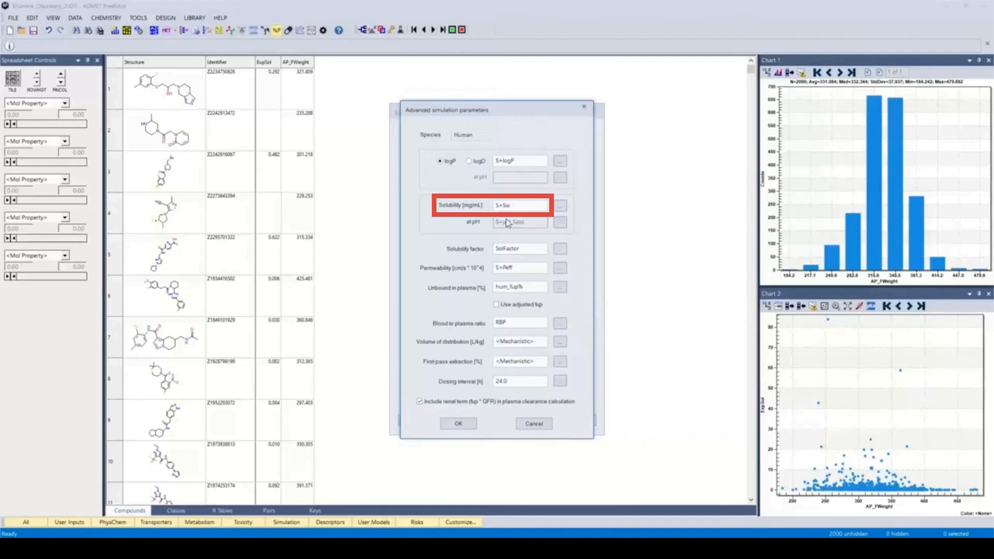
{"action": "left_click", "coordinate": [560, 207]}
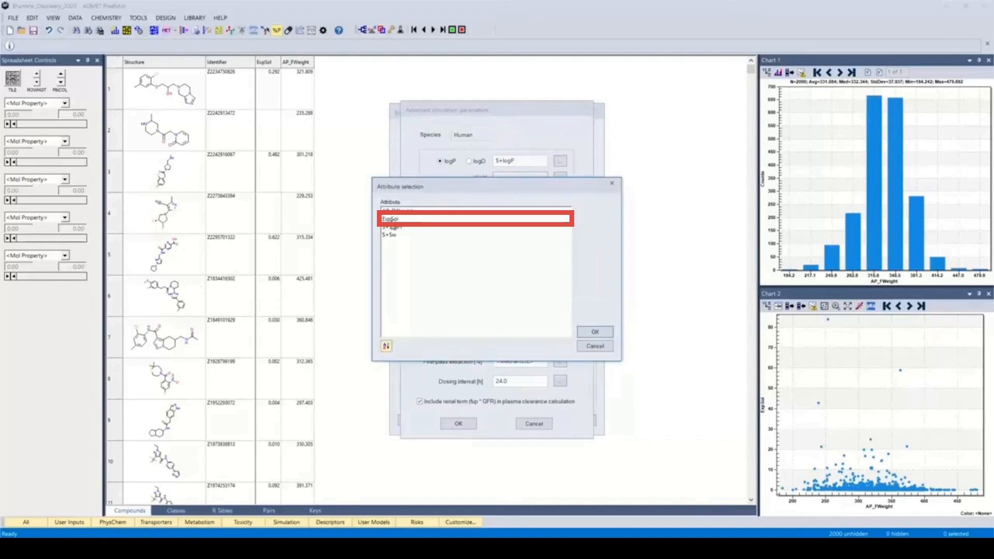
{"action": "left_click", "coordinate": [392, 220]}
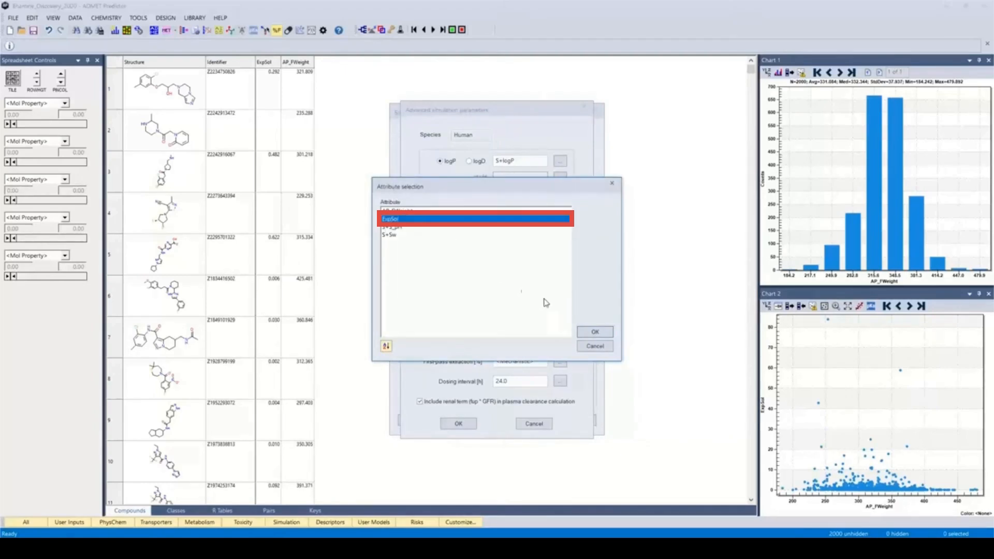
{"action": "left_click", "coordinate": [595, 330]}
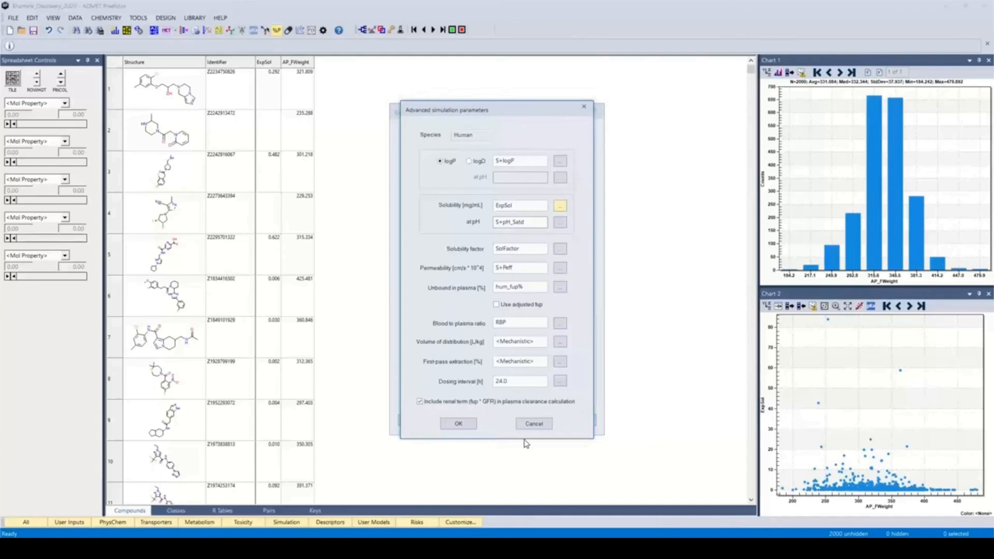
{"action": "left_click", "coordinate": [459, 424]}
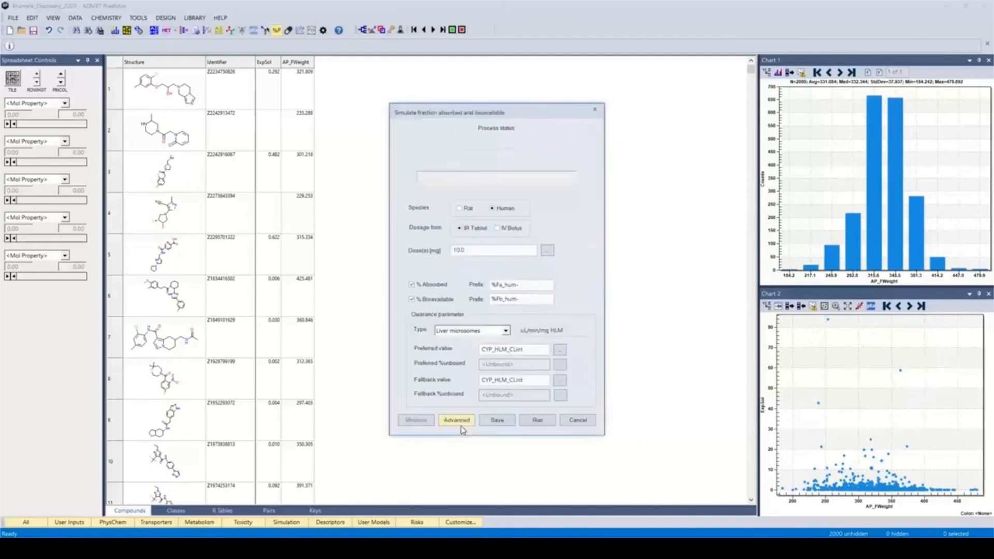
{"action": "left_click", "coordinate": [540, 422]}
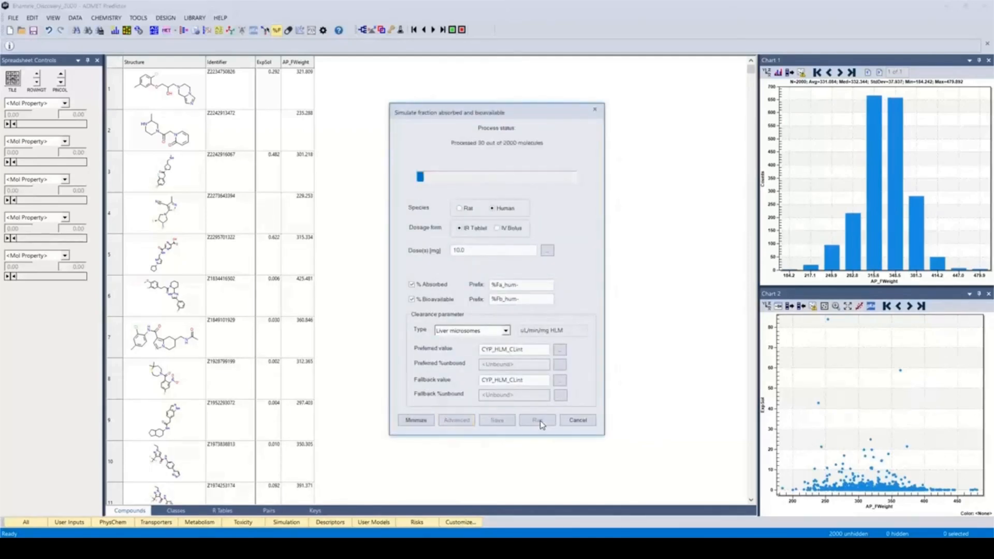